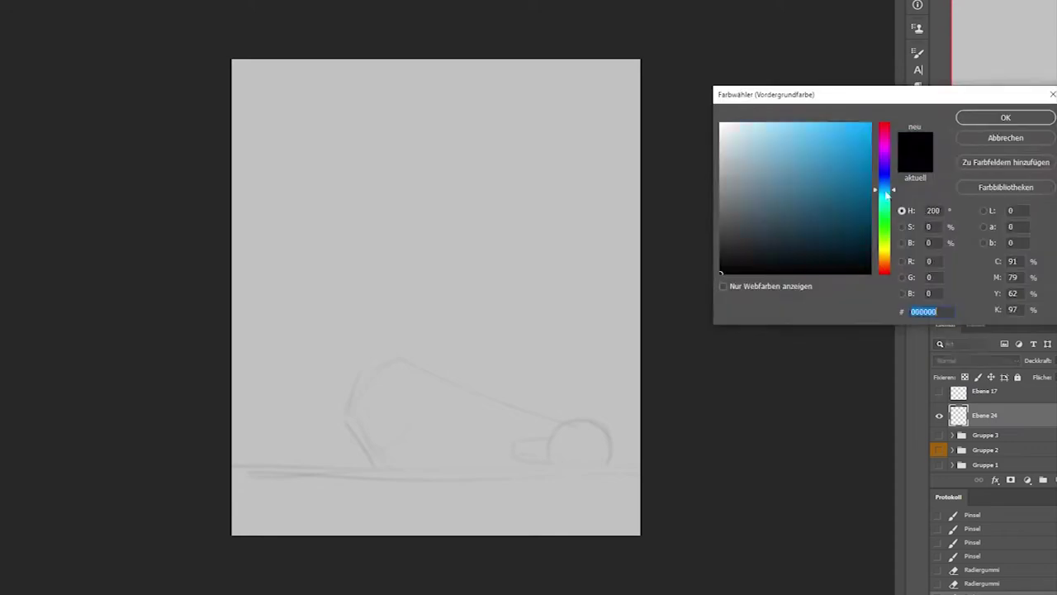
- Fill a new layer with teal and paint darker blue across the top with a large soft brush
key("alt+BackSpace")
left_click(819, 165)
left_click(1003, 113)
right_click(565, 189)
left_click(711, 264)
left_click(1005, 118)
left_click_drag(265, 91, 557, 52)
left_click_drag(264, 215, 512, 265)
- Paint a soft pale-yellow glow low in the sky
left_click(783, 132)
left_click(1005, 118)
left_click_drag(190, 388, 273, 372)
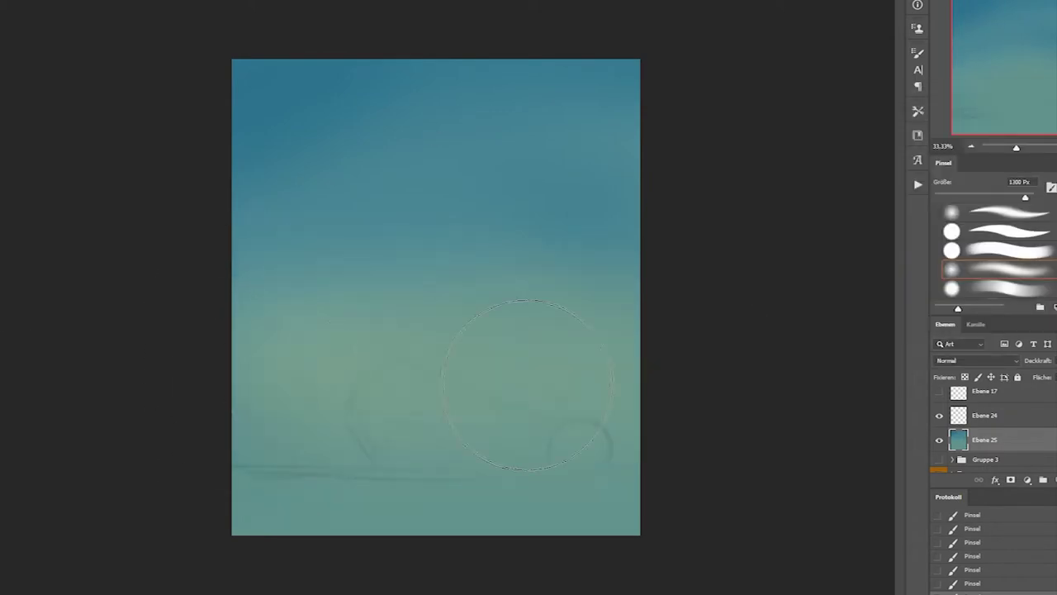
left_click_drag(479, 364, 562, 380)
- Paint dark blue-grey clouds at upper left and across the middle with a textured cloud brush
right_click(363, 273)
left_click(463, 430)
key("ctrl+plus")
left_click(1005, 115)
left_click_drag(206, 186, 347, 207)
mouse_move(198, 355)
left_mouse_down()
mouse_move(781, 377)
mouse_move(627, 389)
left_mouse_up()
mouse_move(793, 462)
left_mouse_down()
mouse_move(389, 460)
mouse_move(214, 446)
left_mouse_up()
key("bracketleft")
key("bracketleft")
key("bracketleft")
key("bracketleft")
key("bracketleft")
key("bracketleft")
- Build up the dark middle and left cloud masses with a streak left of centre
mouse_move(210, 297)
left_mouse_down()
mouse_move(279, 372)
mouse_move(504, 347)
mouse_move(477, 377)
mouse_move(425, 369)
left_mouse_up()
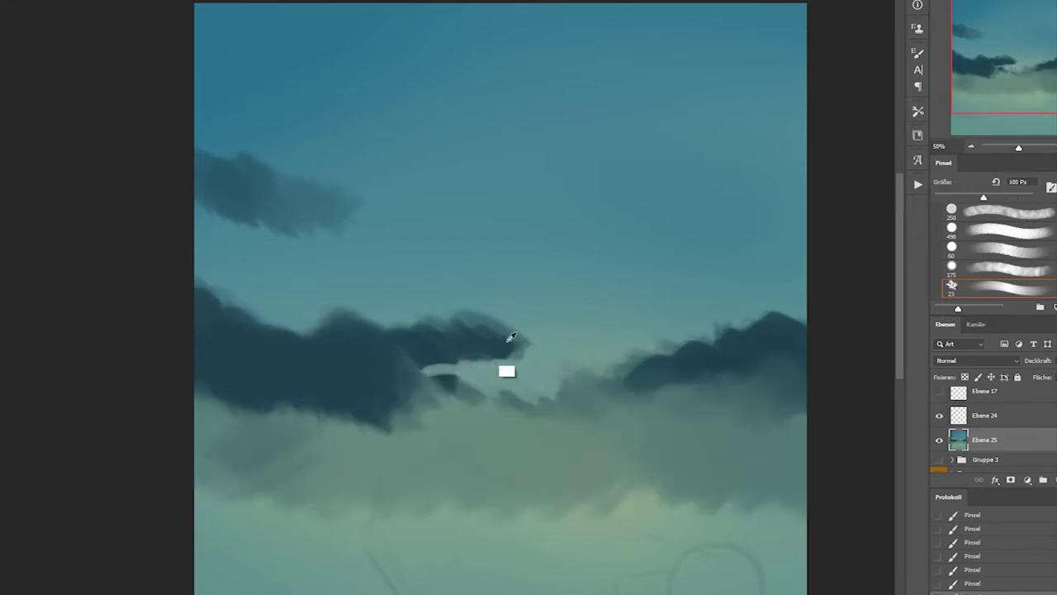
key("bracketright")
key("bracketright")
key("bracketright")
left_click_drag(482, 342, 599, 339)
mouse_move(524, 365)
left_mouse_down()
mouse_move(521, 312)
mouse_move(417, 305)
left_mouse_up()
key("bracketright")
mouse_move(207, 281)
left_mouse_down()
mouse_move(242, 324)
mouse_move(281, 280)
mouse_move(388, 289)
left_mouse_up()
key("bracketright")
key("bracketright")
key("bracketright")
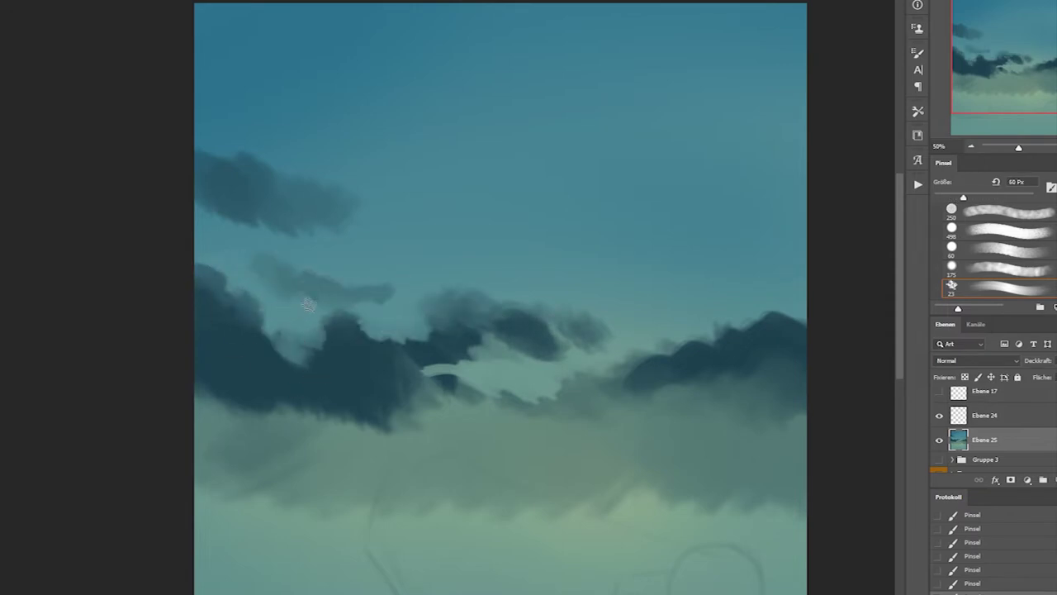
key("bracketright")
key("bracketright")
key("bracketright")
mouse_move(487, 330)
left_mouse_down()
mouse_move(603, 339)
mouse_move(710, 247)
mouse_move(672, 119)
left_mouse_up()
- Shape the lower-middle cloud, add wisps right of centre, and extend and soften the upper-left cloud
key("bracketleft")
key("bracketleft")
key("bracketleft")
left_click_drag(469, 182, 578, 124)
left_click_drag(512, 330, 578, 389)
mouse_move(462, 372)
left_mouse_down()
mouse_move(496, 338)
mouse_move(640, 343)
left_mouse_up()
key("bracketleft")
key("bracketleft")
key("bracketleft")
left_click_drag(578, 307, 669, 314)
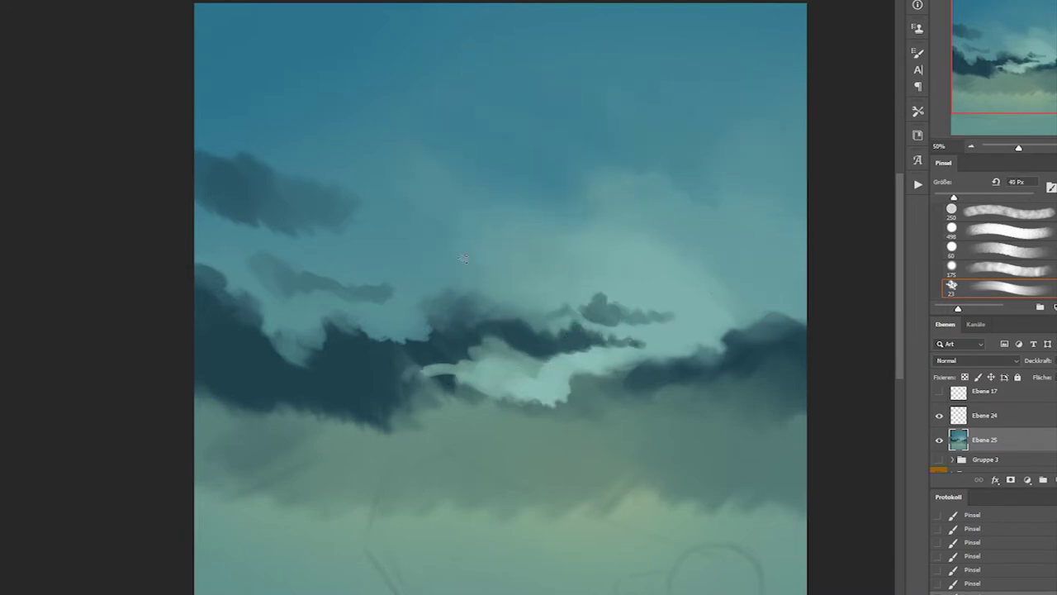
key("bracketright")
key("bracketright")
key("bracketright")
left_click_drag(229, 200, 405, 198)
left_click_drag(285, 161, 206, 140)
key("bracketleft")
key("bracketleft")
key("bracketleft")
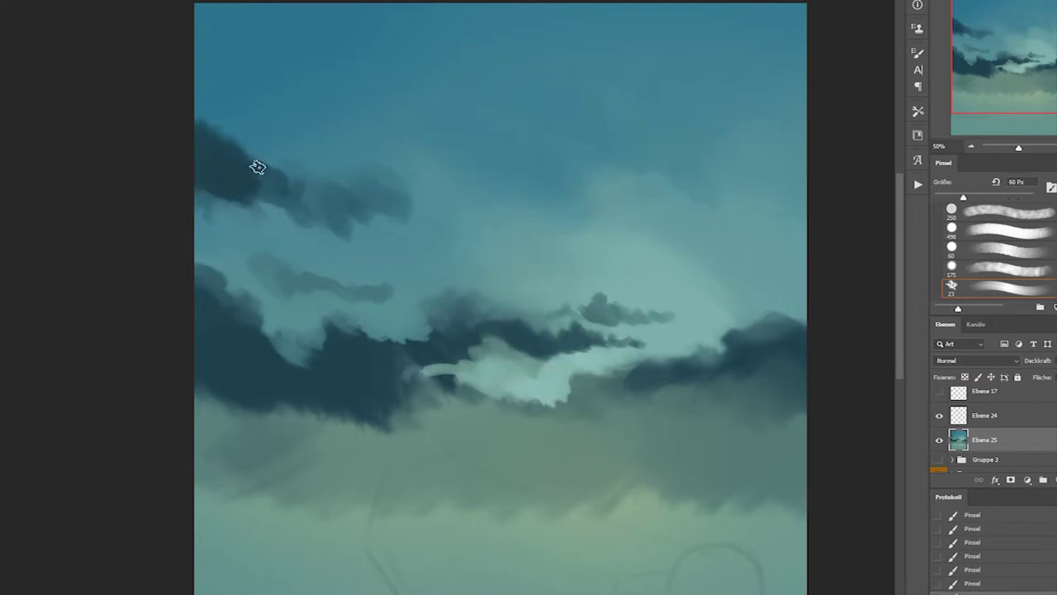
left_click_drag(327, 191, 409, 190)
key("bracketright")
key("bracketright")
key("bracketright")
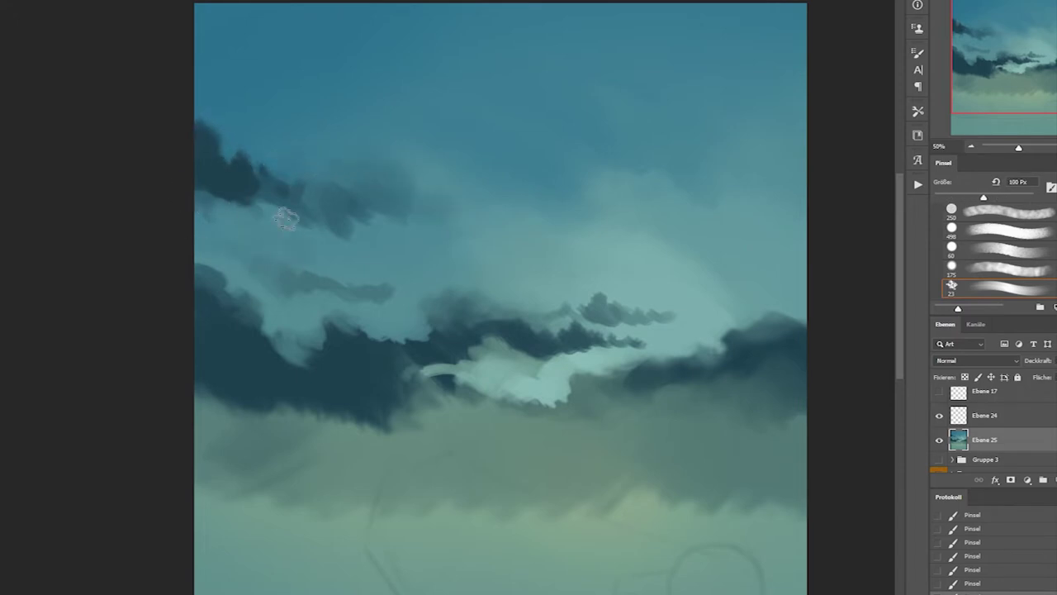
- Paint a dark lower-left cloud band and soft light haze bands using sampled sky colours
key("bracketleft")
key("bracketleft")
left_click_drag(115, 479, 396, 495)
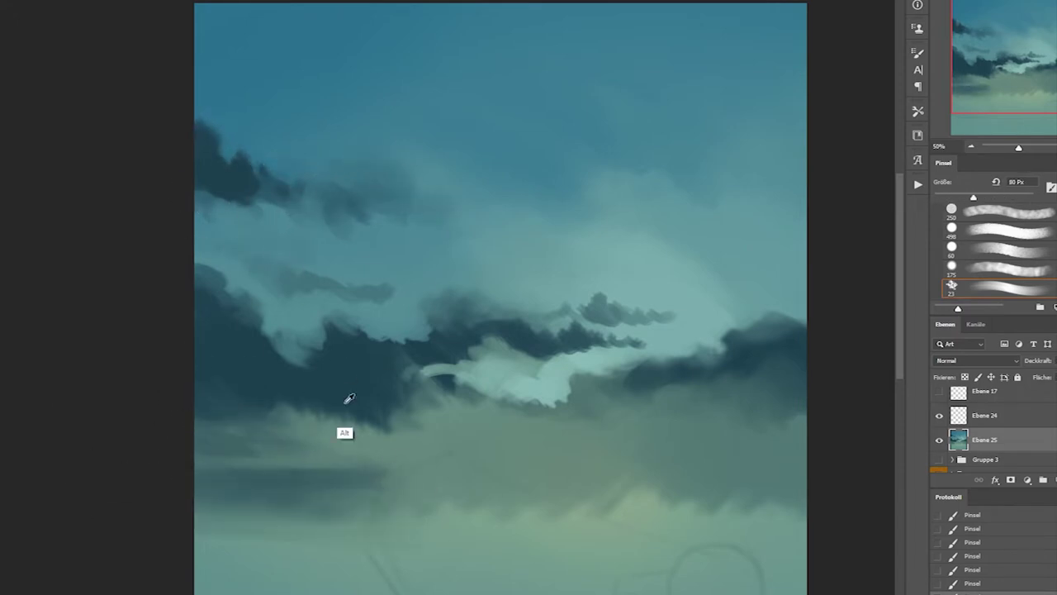
left_click(512, 420, "alt")
key("bracketright")
left_click_drag(207, 405, 470, 429)
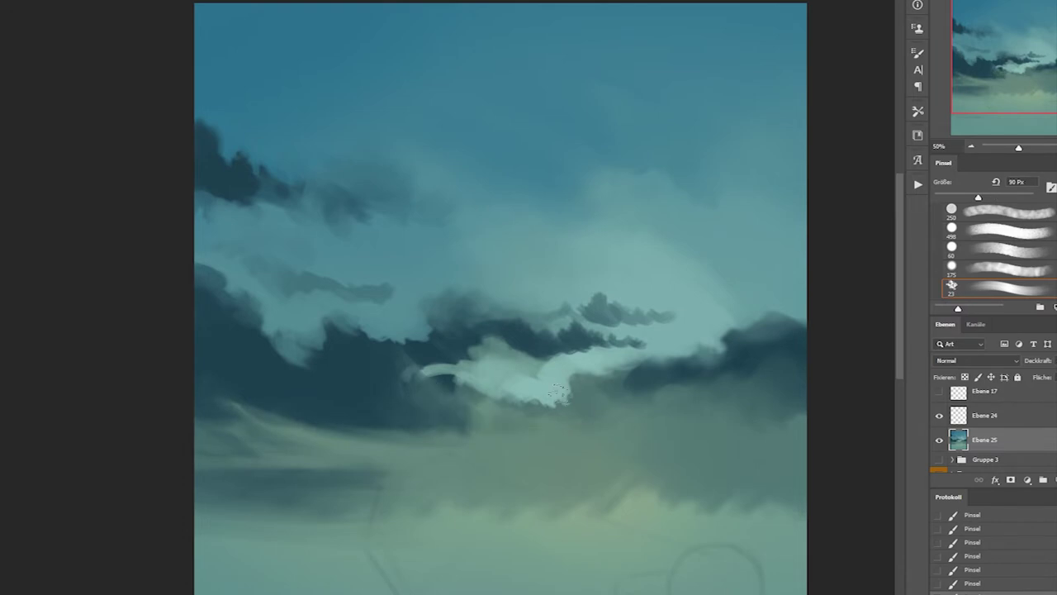
key("bracketleft")
key("bracketleft")
key("bracketleft")
left_click_drag(814, 236, 733, 334)
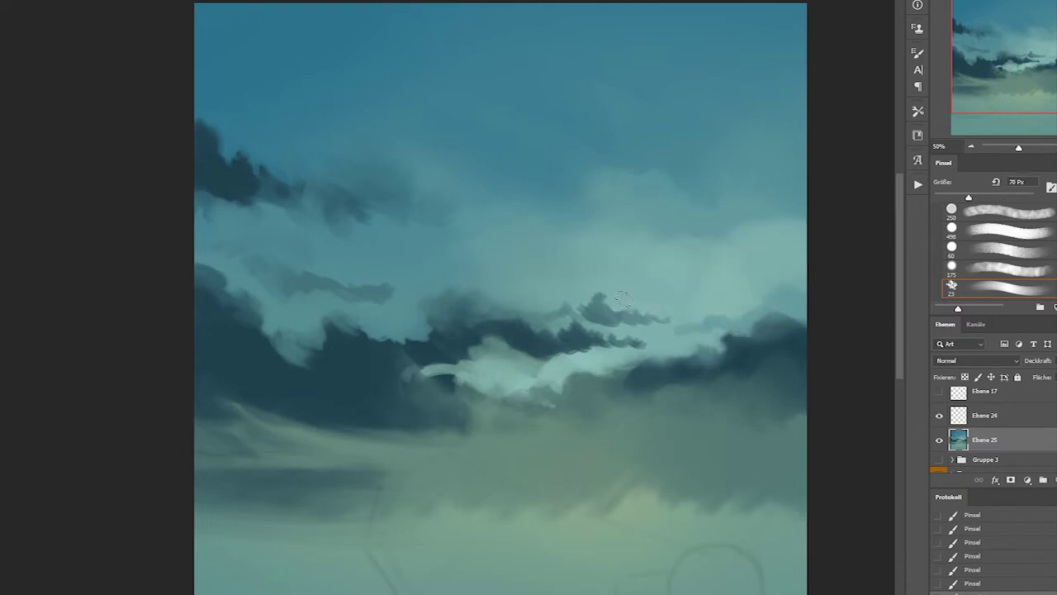
left_click_drag(696, 412, 388, 442)
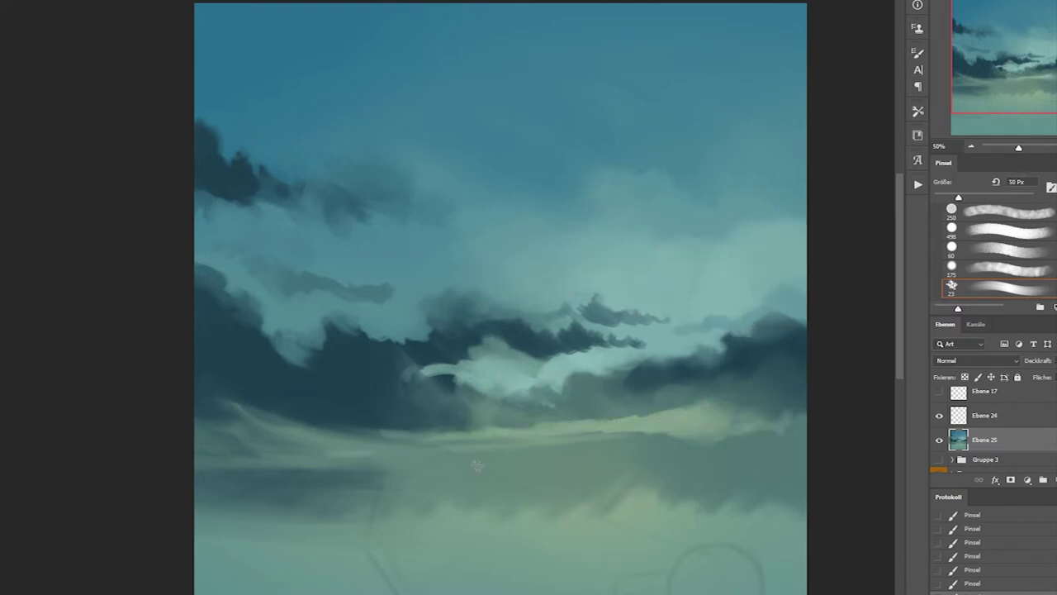
left_click_drag(471, 463, 715, 454)
key("bracketright")
key("bracketright")
key("bracketright")
- Add light haze streaks across the lower sky and a small dark cloud above
left_click_drag(801, 492, 677, 494)
key("bracketleft")
key("bracketleft")
key("bracketleft")
left_click_drag(154, 559, 177, 464)
key("bracketright")
key("bracketright")
key("bracketright")
left_click_drag(474, 429, 277, 425)
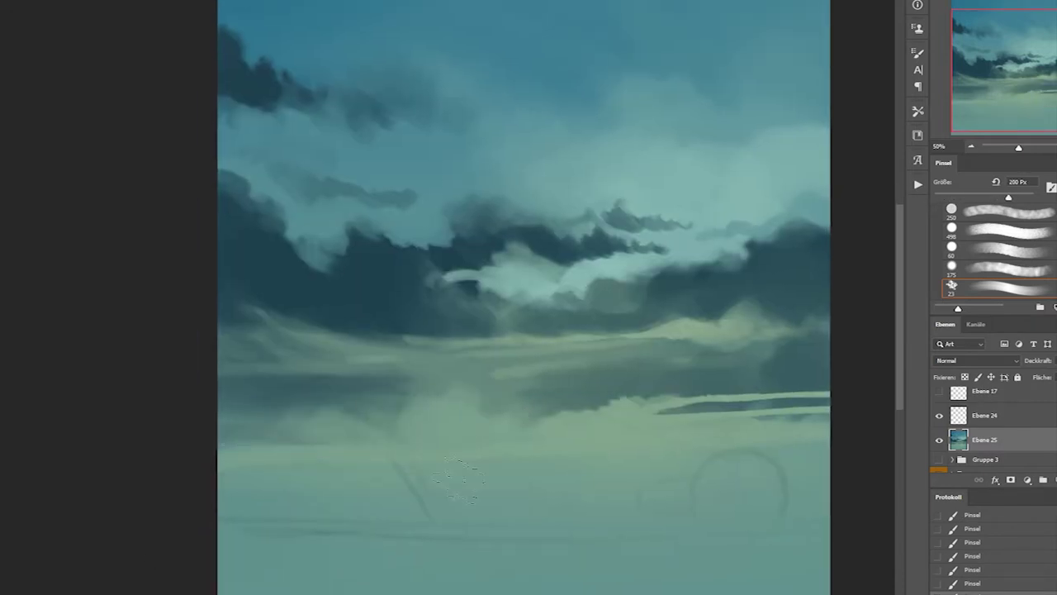
key("bracketleft")
key("bracketleft")
key("bracketleft")
scroll(495, 215, "up", 3)
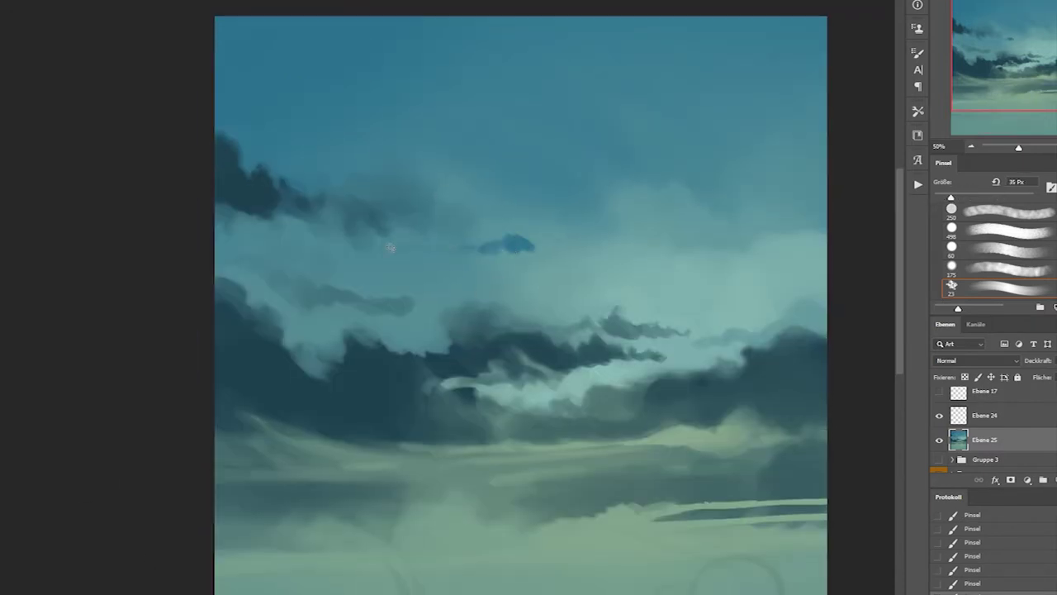
key("bracketleft")
key("bracketleft")
key("bracketleft")
left_click_drag(298, 276, 367, 299)
key("bracketleft")
key("bracketleft")
scroll(807, 235, "down", 3)
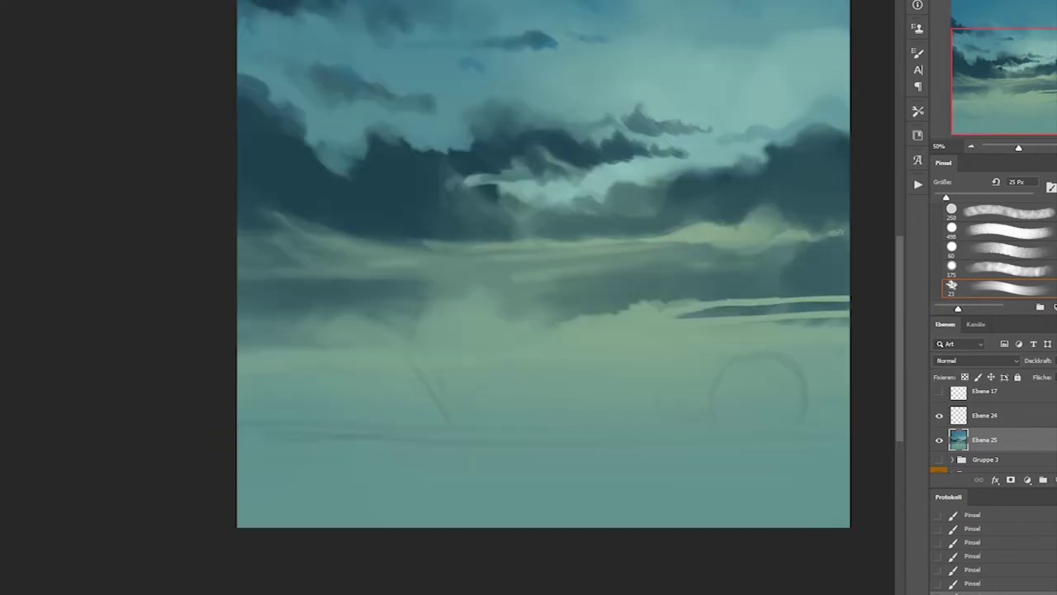
left_click_drag(354, 361, 324, 384)
- Dab a soft pale-yellow sun glow among the low clouds
right_click(729, 282)
left_click(951, 213)
left_click(654, 259)
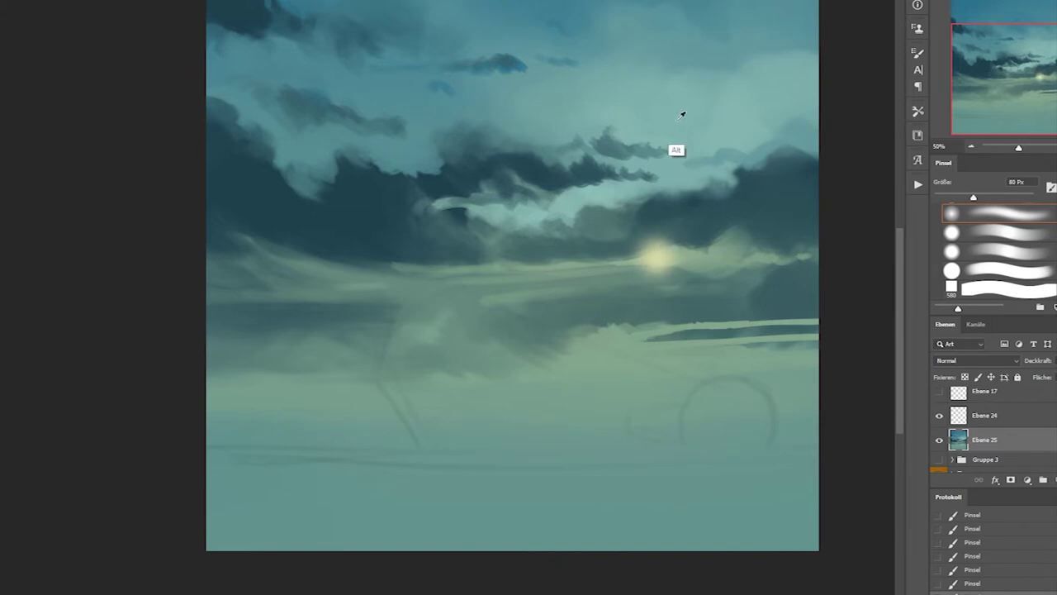
- On a new layer, paint a bright yellow sun core with an orange streak beside it
scroll(685, 126, "up", 2)
key("bracketright")
key("bracketright")
key("bracketright")
key("Return")
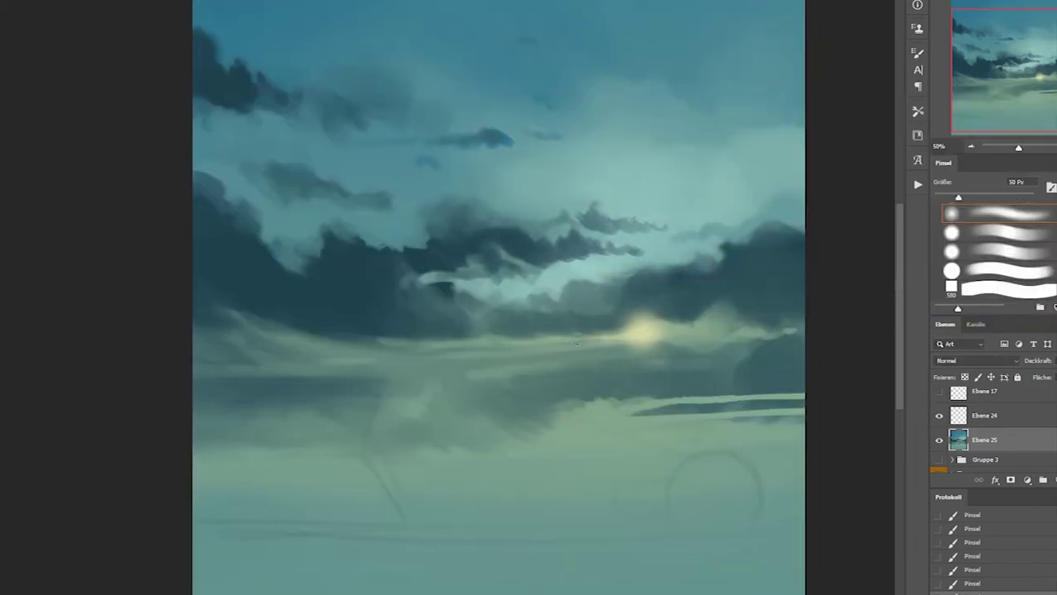
key("Return")
key("ctrl+shift+alt+n")
left_click(640, 332)
key("Return")
left_click(949, 216)
left_click_drag(380, 344, 632, 330)
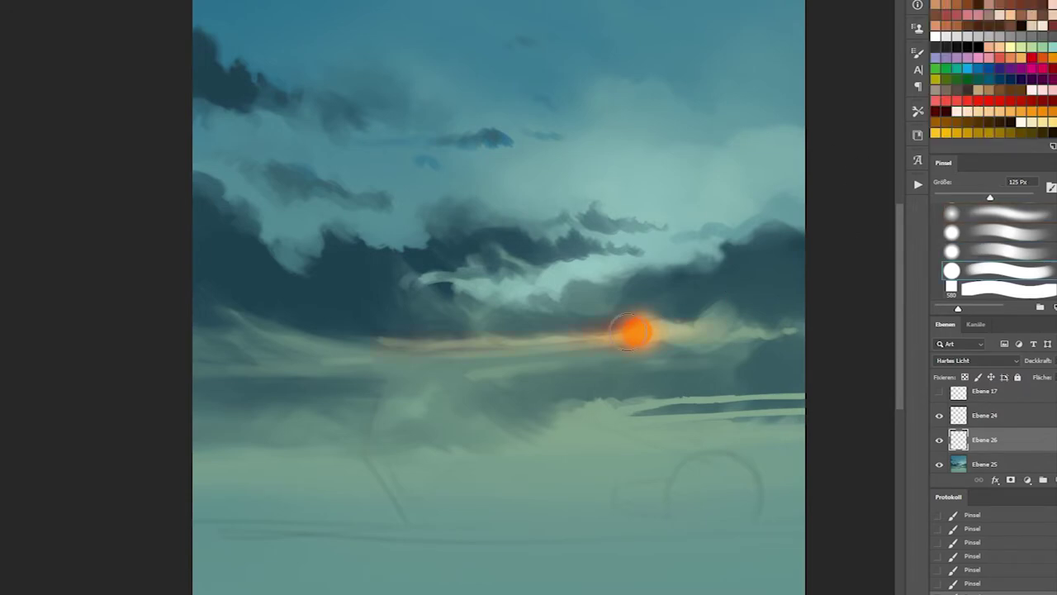
key("ctrl+alt+z")
key("ctrl+alt+z")
key("ctrl+alt+z")
key("ctrl+alt+z")
key("bracketleft")
key("bracketleft")
key("ctrl+shift+z")
key("ctrl+shift+z")
key("ctrl+shift+z")
key("ctrl+alt+z")
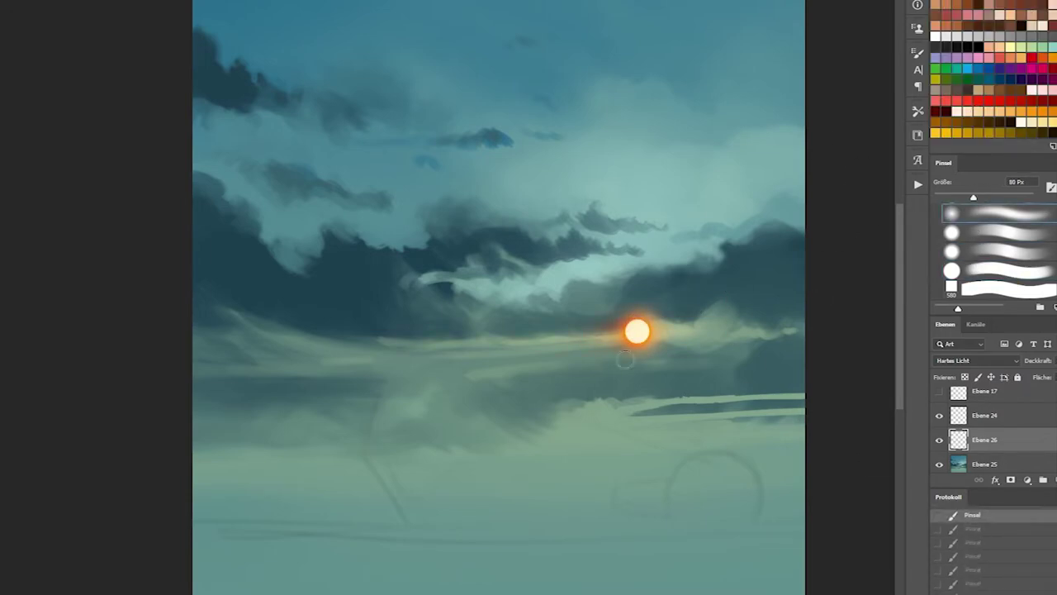
- Add an Overlay layer and brush warm light over the clouds around the sun
key("ctrl+shift+alt+n")
key("shift+alt+o")
key("bracketright")
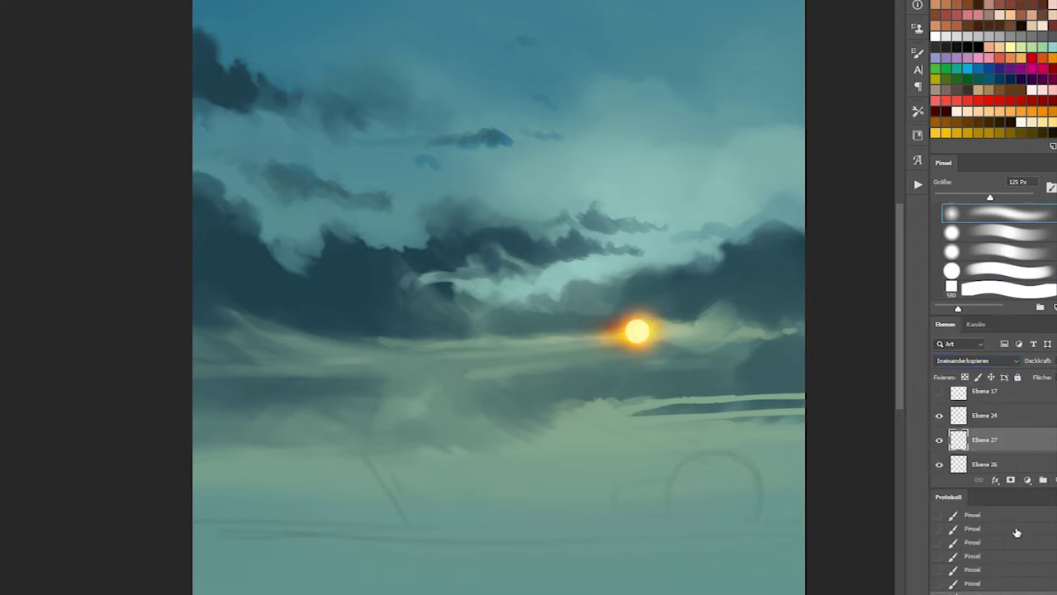
key("bracketright")
key("bracketright")
key("bracketright")
left_click_drag(495, 351, 627, 334)
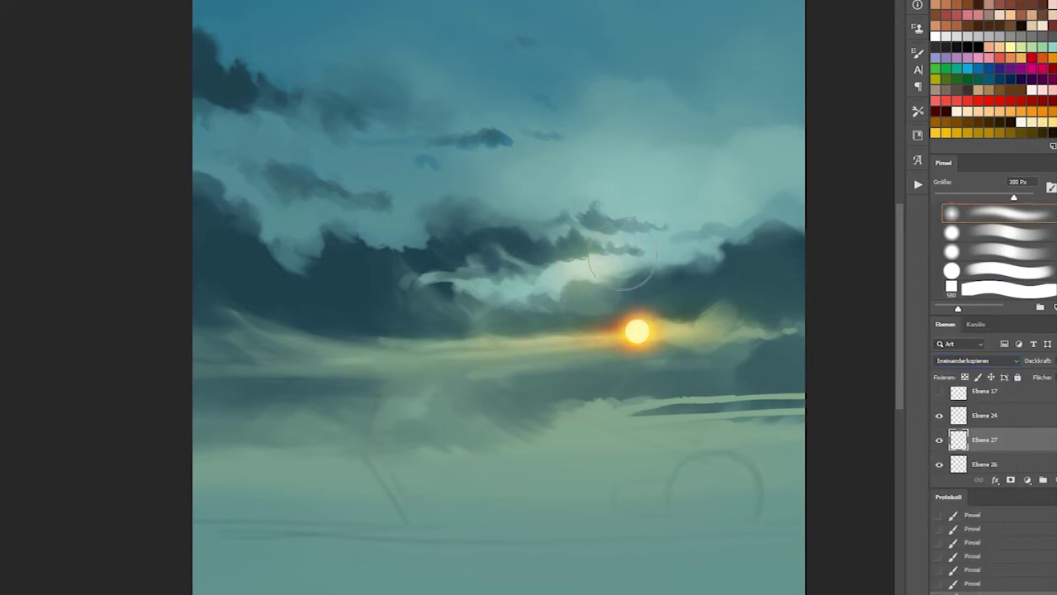
left_click_drag(537, 273, 703, 207)
key("bracketright")
key("bracketright")
key("bracketright")
key("bracketright")
- Start a new ground layer with a hard dark stroke from the left edge
scroll(386, 450, "down", 2)
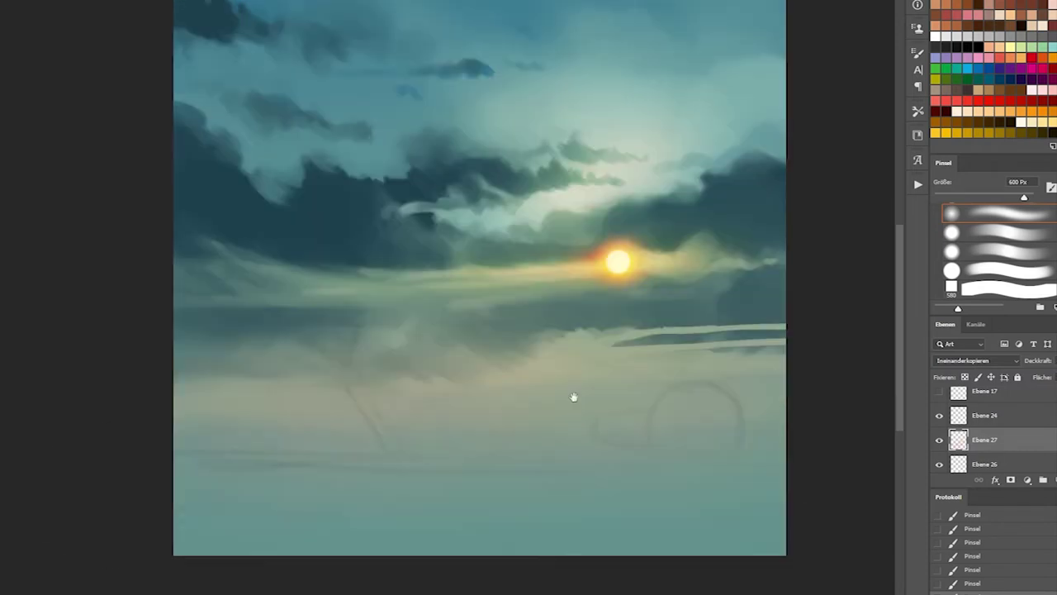
key("ctrl+shift+alt+n")
key("period")
key("period")
key("period")
left_click_drag(170, 471, 279, 469)
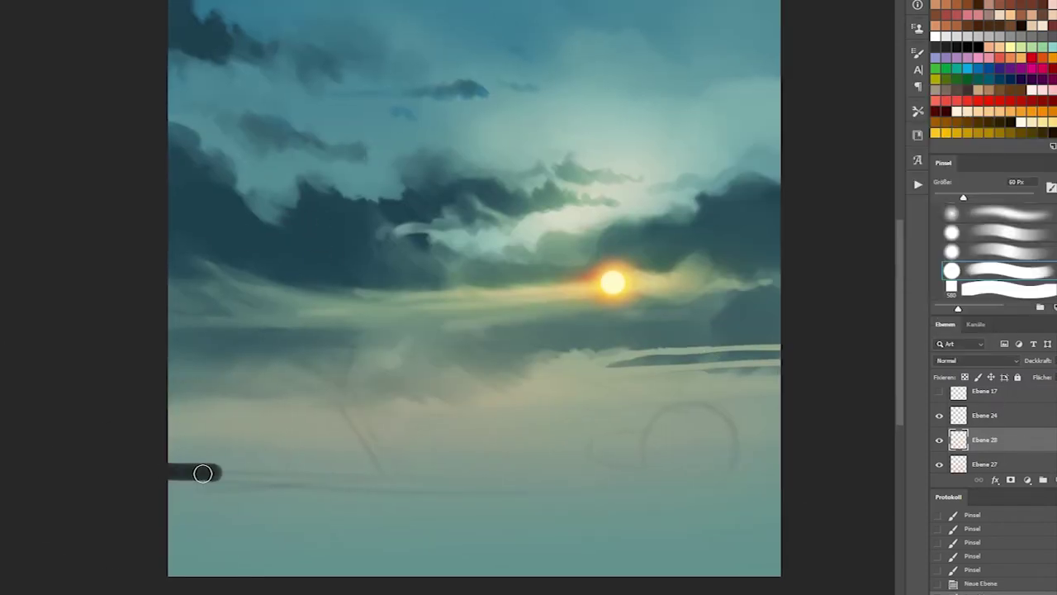
- Paint dark, even ground across the lower canvas using a darker ground colour
right_click(281, 468)
scroll(432, 458, "down", 1)
double_click(433, 459)
left_click_drag(170, 456, 777, 463)
left_click_drag(781, 537, 118, 578)
left_click_drag(776, 495, 264, 514)
left_click_drag(169, 520, 405, 483)
key("bracketleft")
key("bracketleft")
left_click_drag(169, 450, 780, 450)
left_click(244, 444, "alt")
left_click_drag(219, 450, 781, 454)
key("bracketright")
key("bracketright")
key("bracketright")
mouse_move(189, 460)
left_mouse_down()
mouse_move(366, 488)
mouse_move(637, 488)
left_mouse_up()
key("bracketright")
key("bracketright")
key("bracketright")
- Add dark textured strokes to the ground, darkening the lower right
right_click(272, 495)
scroll(472, 516, "up", 2)
scroll(476, 493, "down", 2)
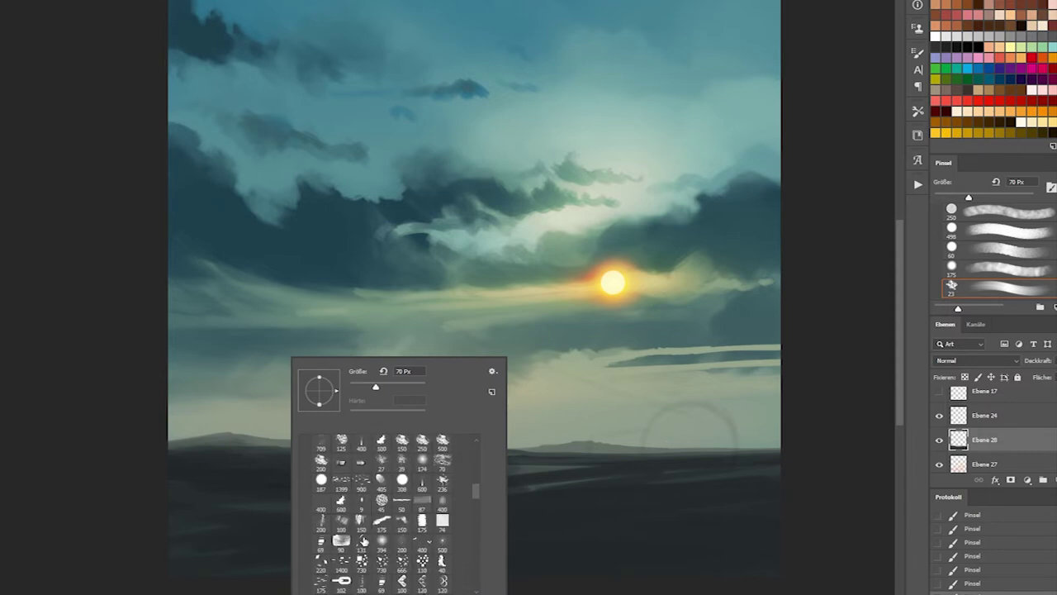
double_click(402, 508)
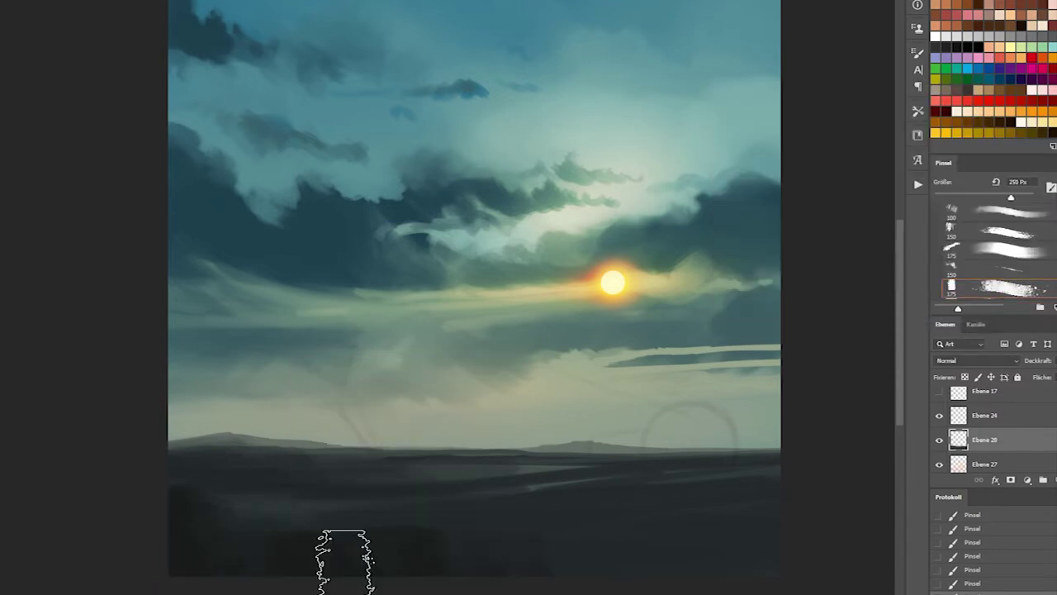
key("bracketleft")
key("bracketleft")
key("bracketleft")
left_click_drag(193, 559, 517, 540)
left_click_drag(615, 537, 776, 549)
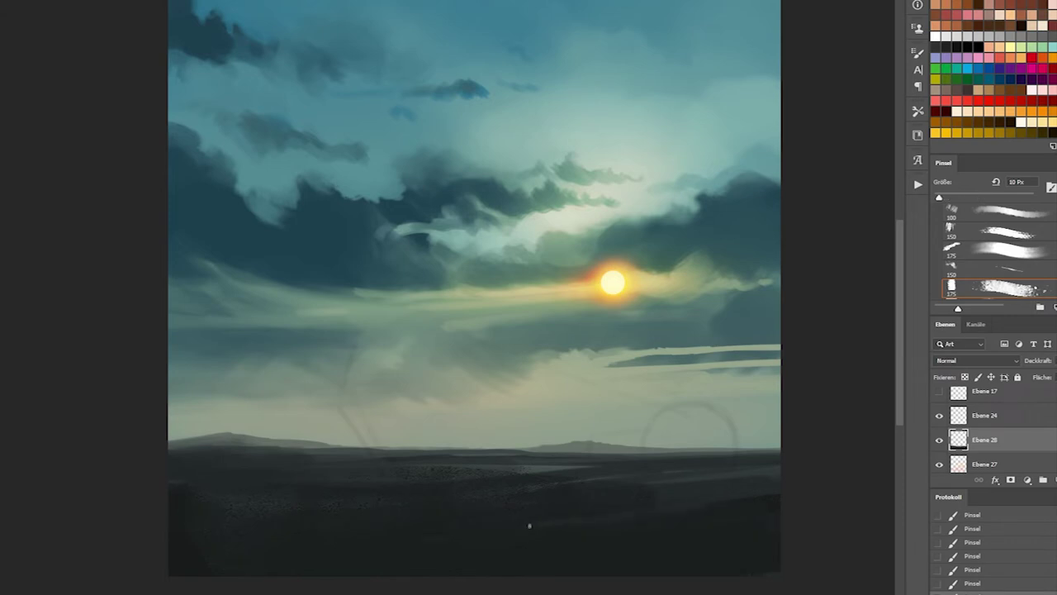
- Draw the fuselage's long diagonal line with a soft round 20 px brush
right_click(909, 363)
double_click(818, 135)
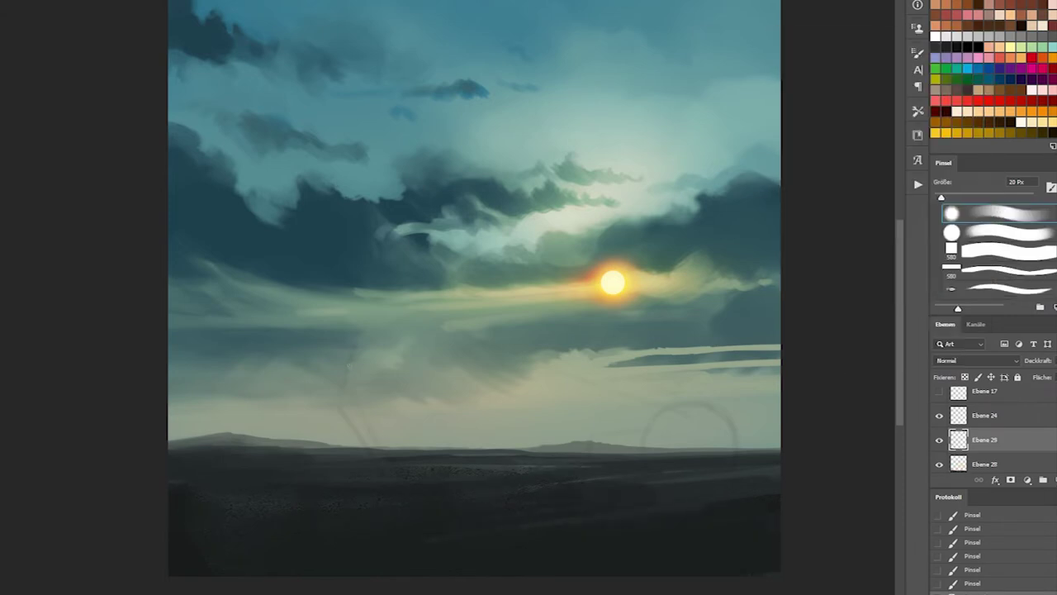
left_click_drag(407, 314, 653, 405)
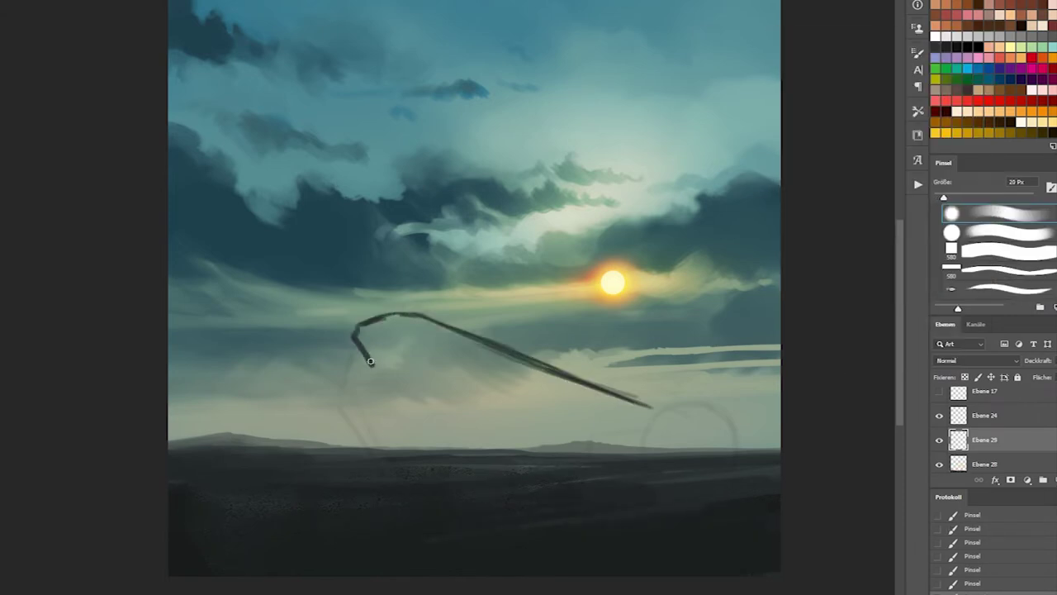
- Sketch the looping cockpit frame and thicken the wreck's sides, darkening it with Hue/Saturation
mouse_move(372, 330)
left_mouse_down()
mouse_move(442, 322)
mouse_move(418, 367)
left_mouse_up()
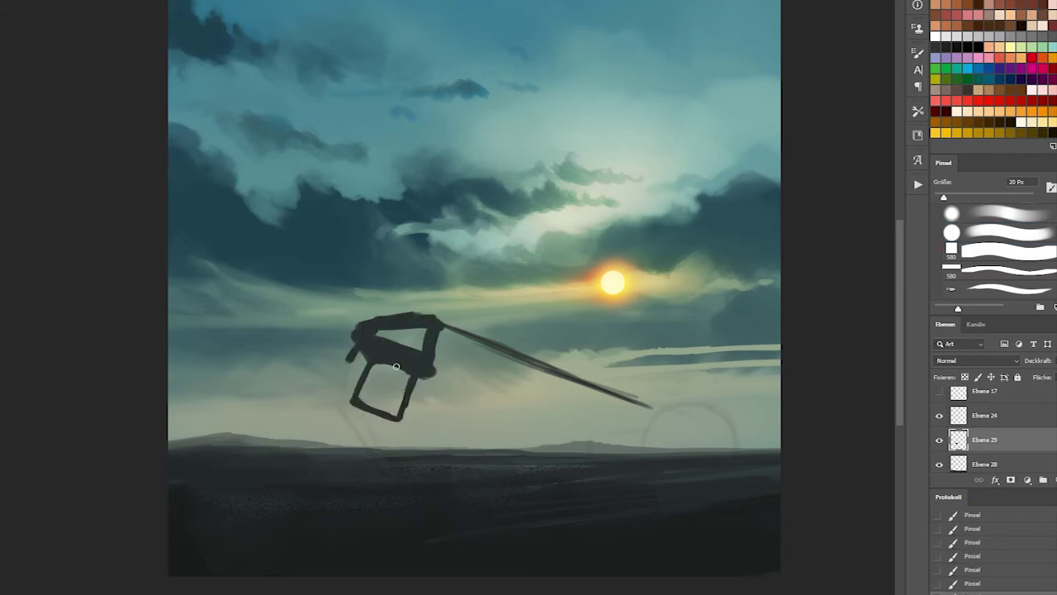
key("bracketright")
key("bracketright")
key("bracketright")
left_click_drag(354, 357, 349, 406)
left_click_drag(408, 425, 392, 322)
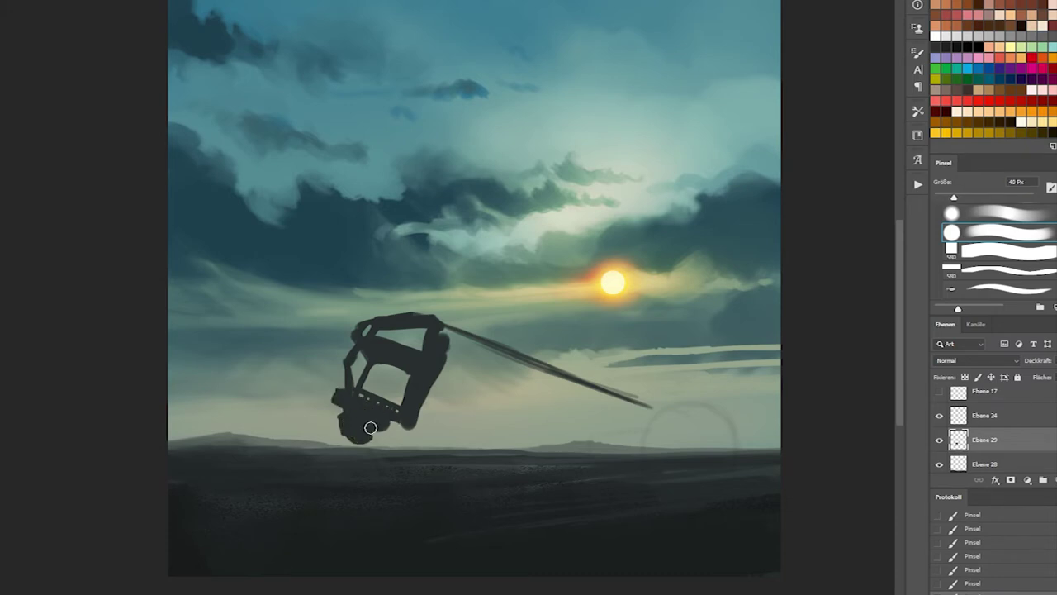
left_click_drag(371, 427, 413, 450)
key("ctrl+u")
- Fill in the dark fuselage body and join it to a round engine at the rear
left_click_drag(814, 174, 793, 174)
key("Return")
mouse_move(504, 475)
left_mouse_down()
mouse_move(389, 427)
mouse_move(432, 329)
mouse_move(460, 413)
mouse_move(653, 434)
left_mouse_up()
key("bracketleft")
left_click_drag(562, 438, 475, 502)
left_click(702, 454)
key("bracketleft")
key("bracketleft")
key("bracketleft")
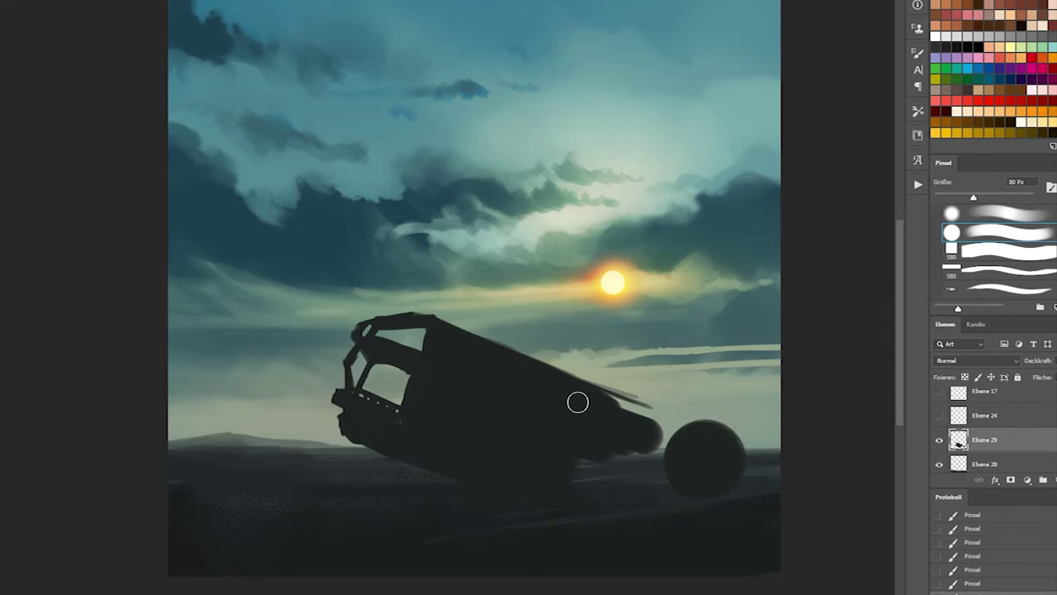
left_click_drag(576, 402, 584, 489)
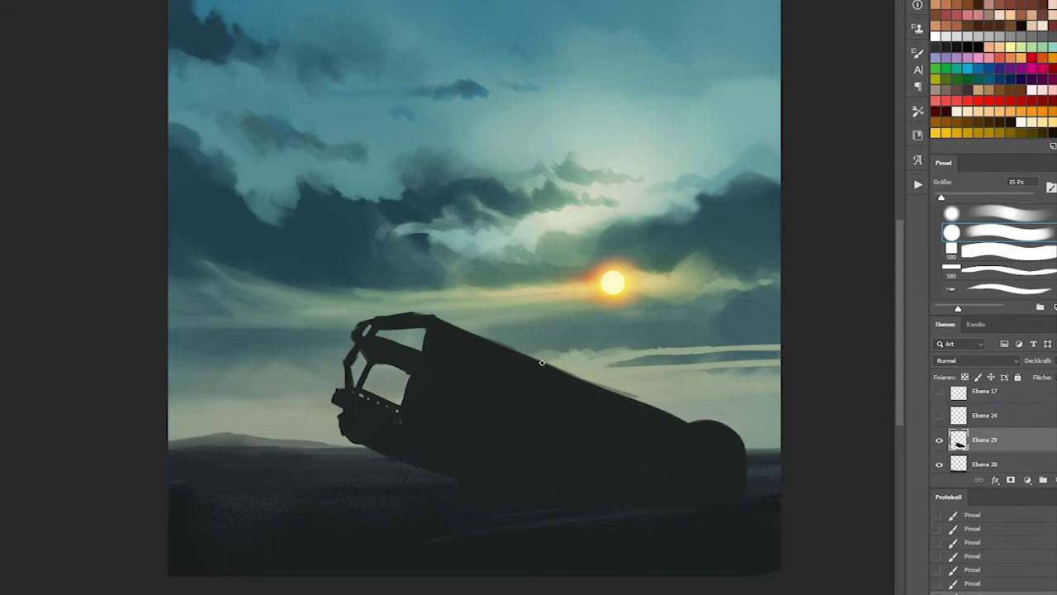
left_click(952, 213)
left_click(958, 439, "ctrl")
- Paint dark windows along the fuselage and a dark patch at the plane's rear
left_click_drag(396, 387, 454, 432)
left_click_drag(463, 388, 467, 442)
left_click_drag(524, 405, 522, 425)
left_click_drag(672, 449, 711, 487)
key("bracketleft")
key("bracketleft")
key("bracketleft")
left_click_drag(563, 411, 561, 433)
mouse_move(602, 416)
left_mouse_down()
mouse_move(600, 434)
mouse_move(635, 451)
left_mouse_up()
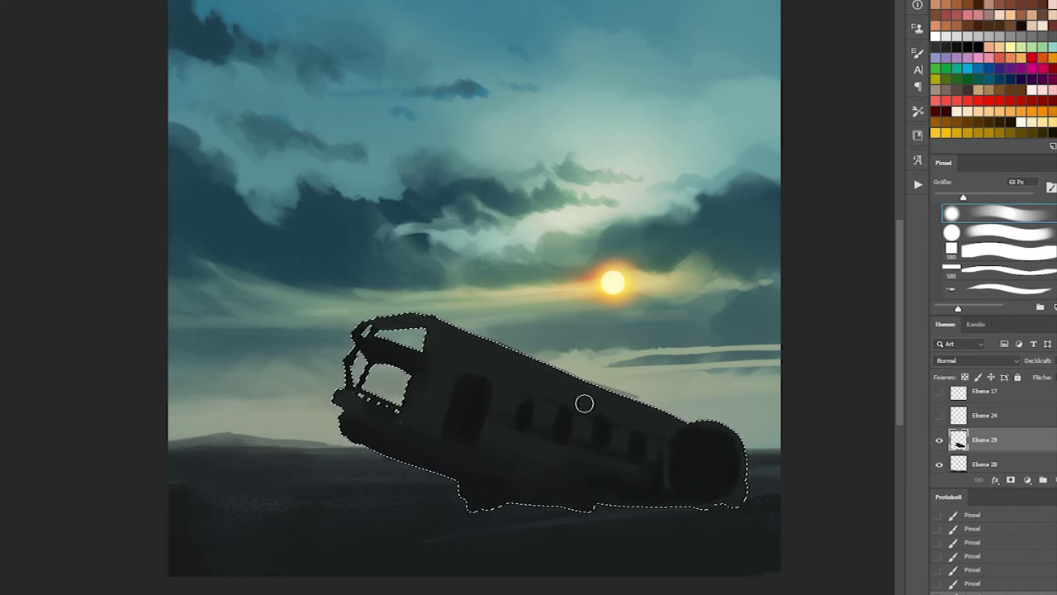
key("bracketleft")
key("bracketleft")
key("bracketleft")
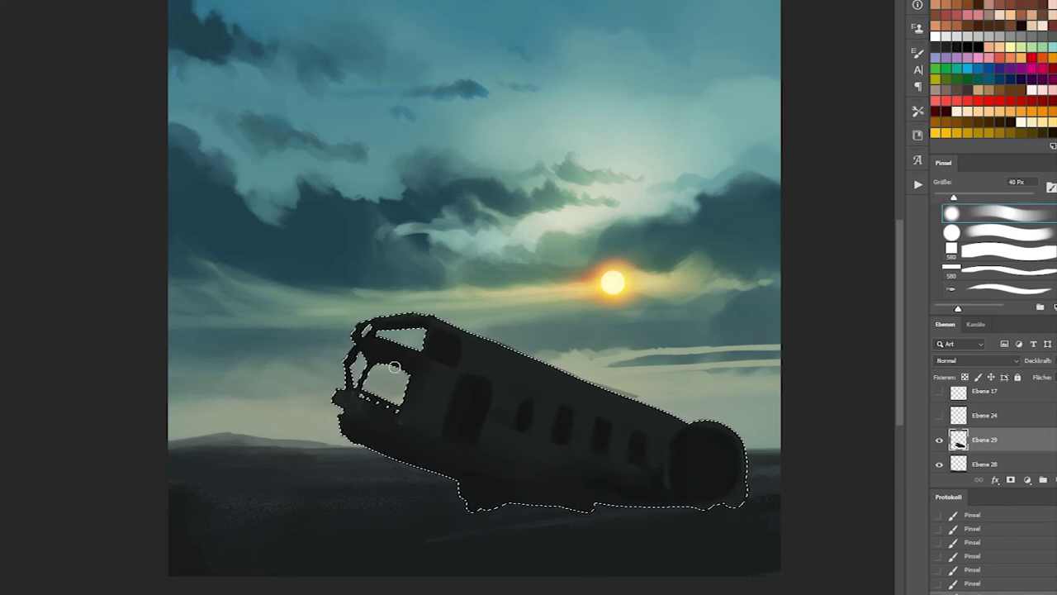
key("bracketright")
key("bracketright")
key("bracketright")
- Lasso the rear engine and move it down and to the right
key("ctrl+d")
key("bracketleft")
key("bracketleft")
key("bracketleft")
key("alt+t")
key("Escape")
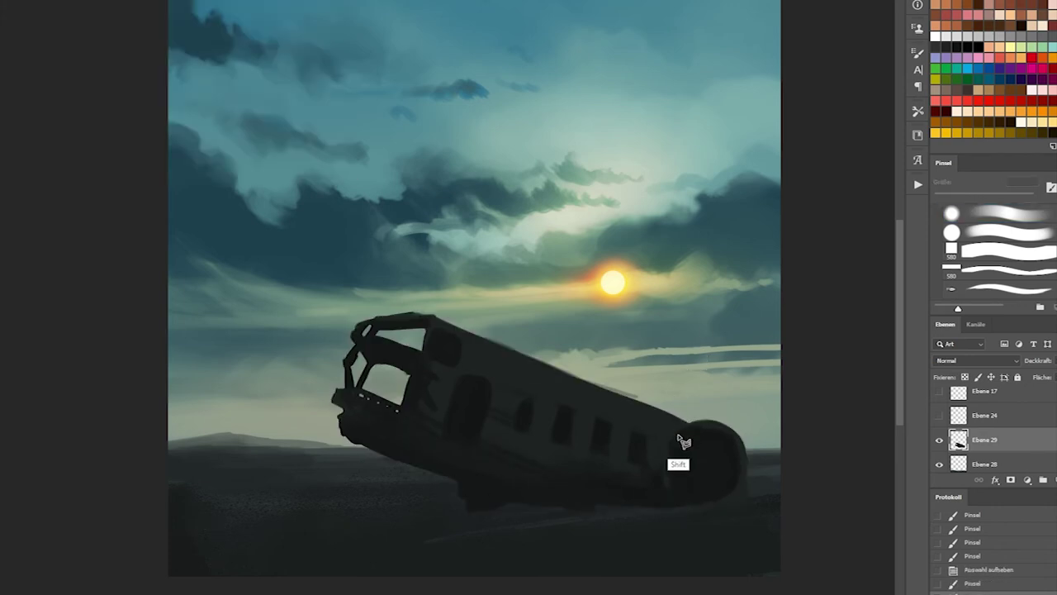
left_click_drag(734, 514, 743, 487)
left_click_drag(702, 463, 720, 471)
key("ctrl+d")
- Paint strokes reconnecting the moved engine to the fuselage
left_click_drag(686, 431, 654, 443)
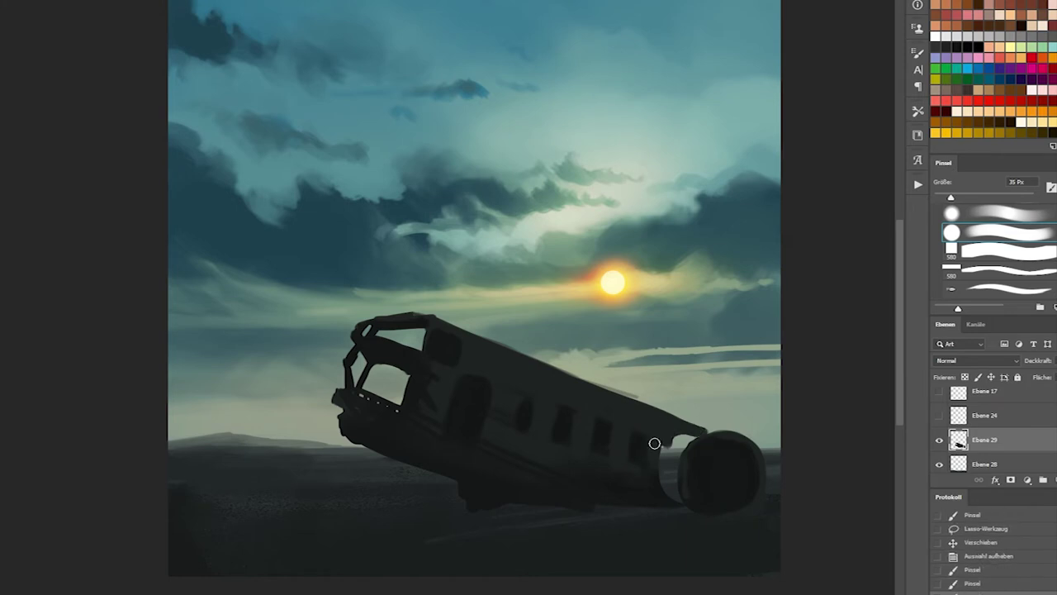
key("bracketleft")
mouse_move(709, 421)
left_mouse_down()
mouse_move(664, 452)
mouse_move(685, 487)
left_mouse_up()
left_click_drag(694, 431, 727, 435)
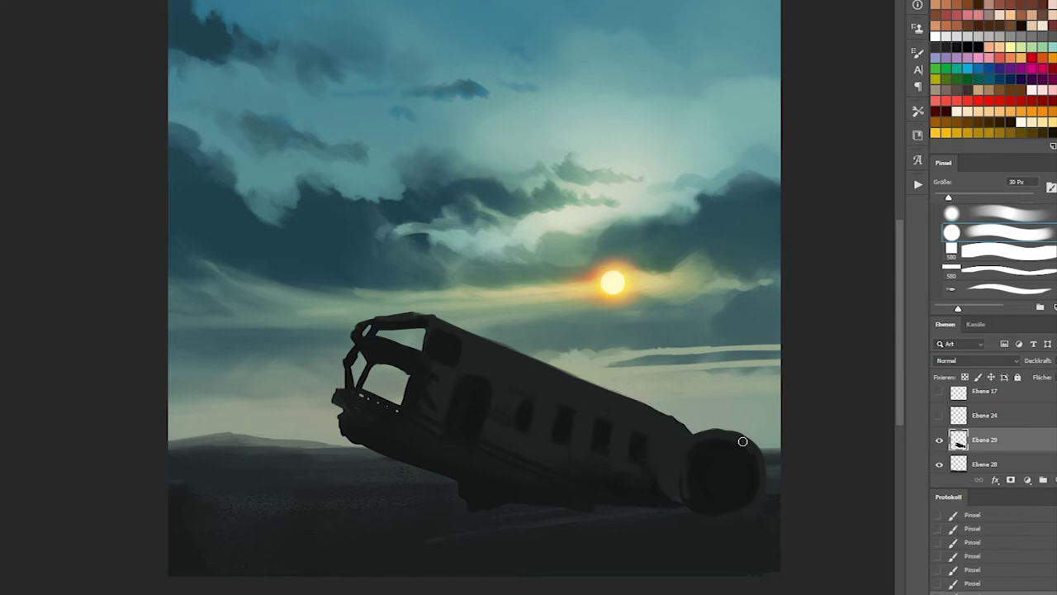
key("comma")
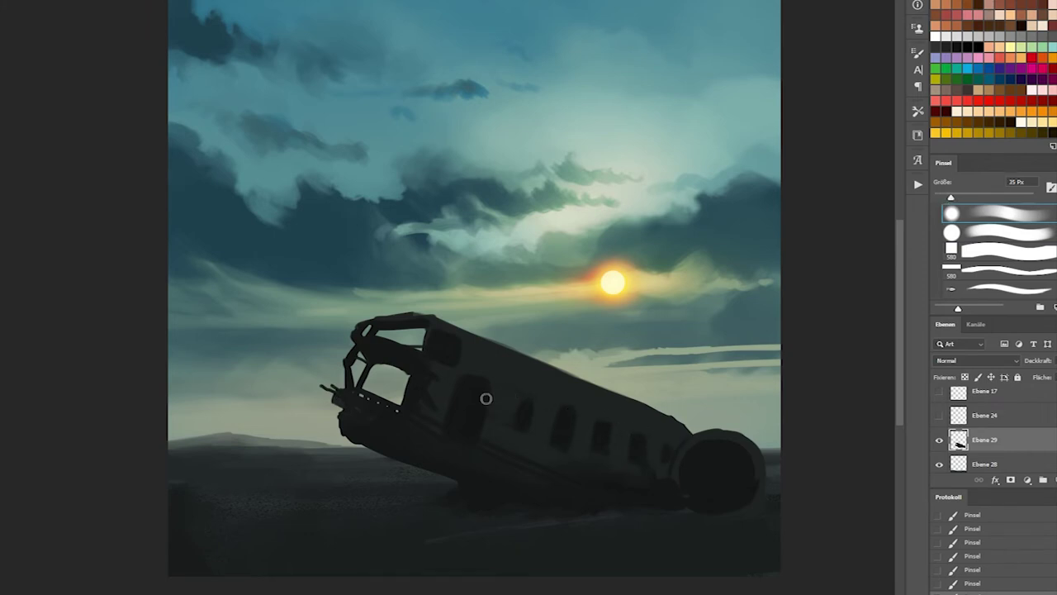
key("bracketleft")
key("bracketleft")
key("bracketleft")
- Darken and smooth the ground below the plane with textured brush preset 23
left_click(958, 439, "ctrl")
key("bracketright")
key("bracketright")
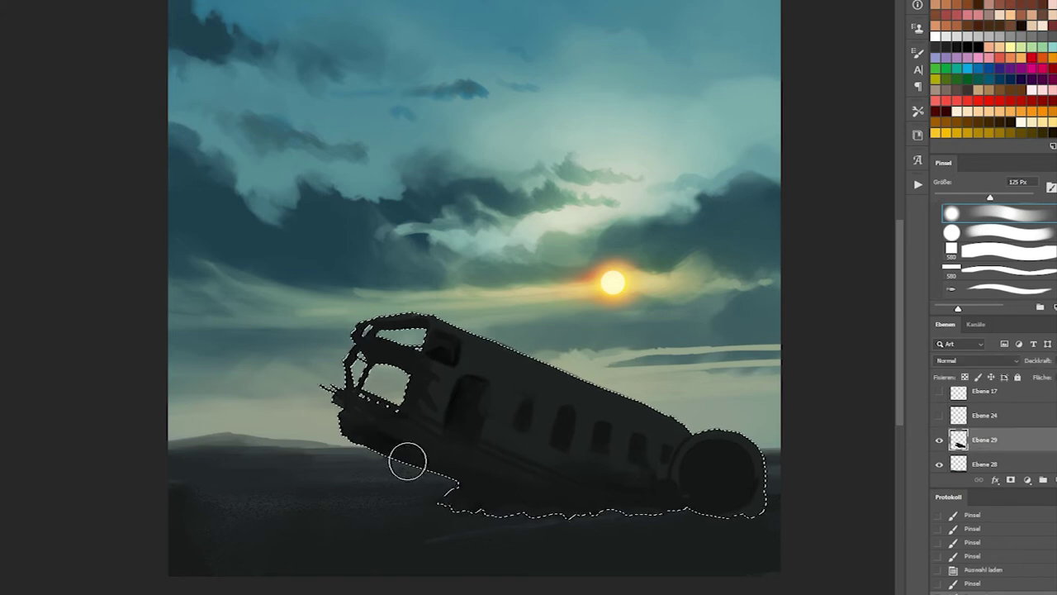
key("ctrl+d")
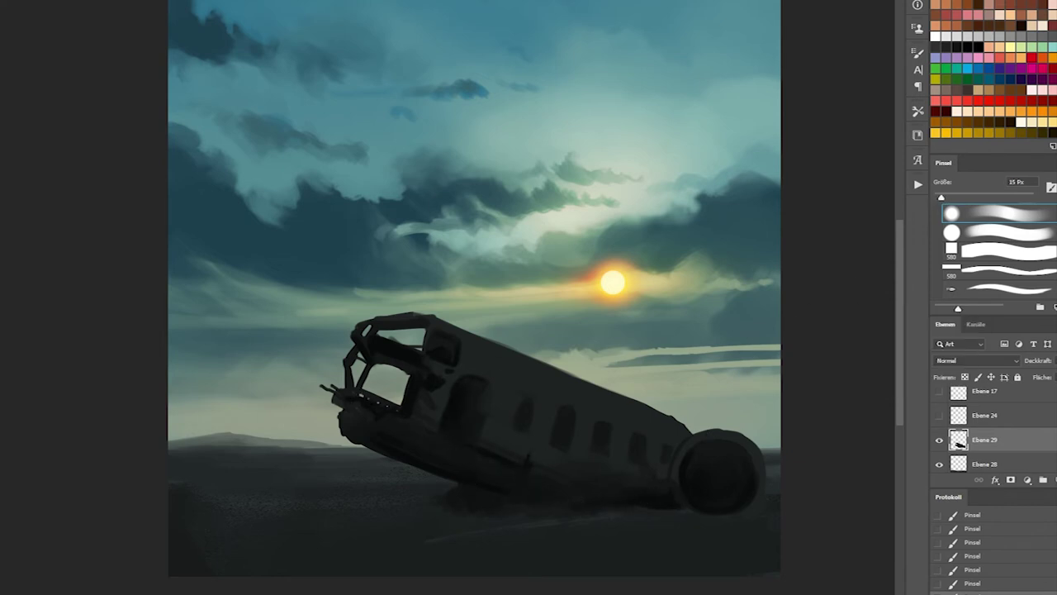
right_click(785, 8)
double_click(826, 165)
left_click_drag(659, 509, 378, 507)
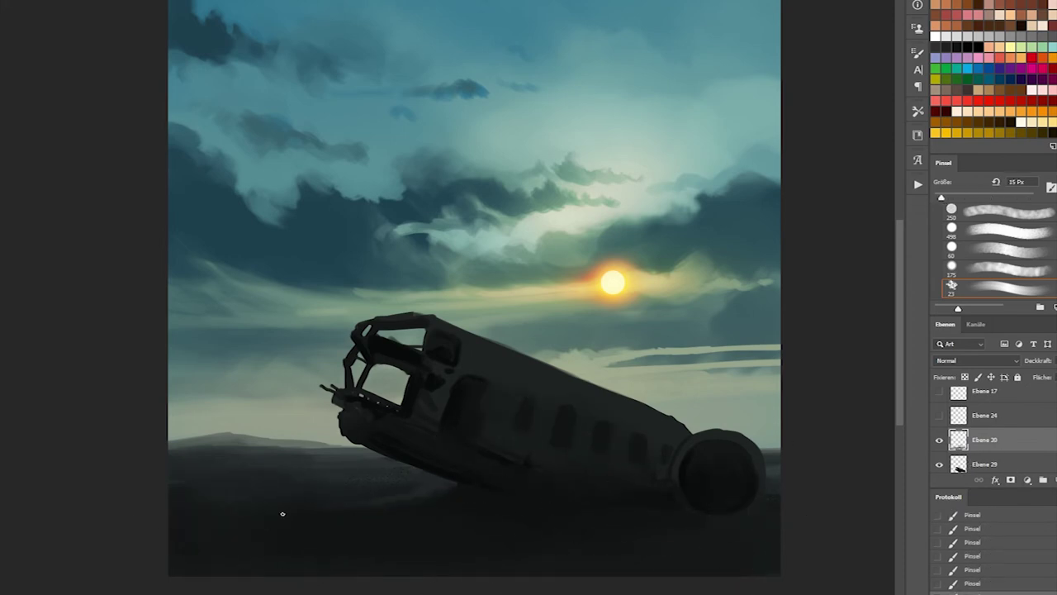
- Paint light highlights along the cockpit frames inside the plane selection with a 10 px brush
left_click(958, 464, "ctrl")
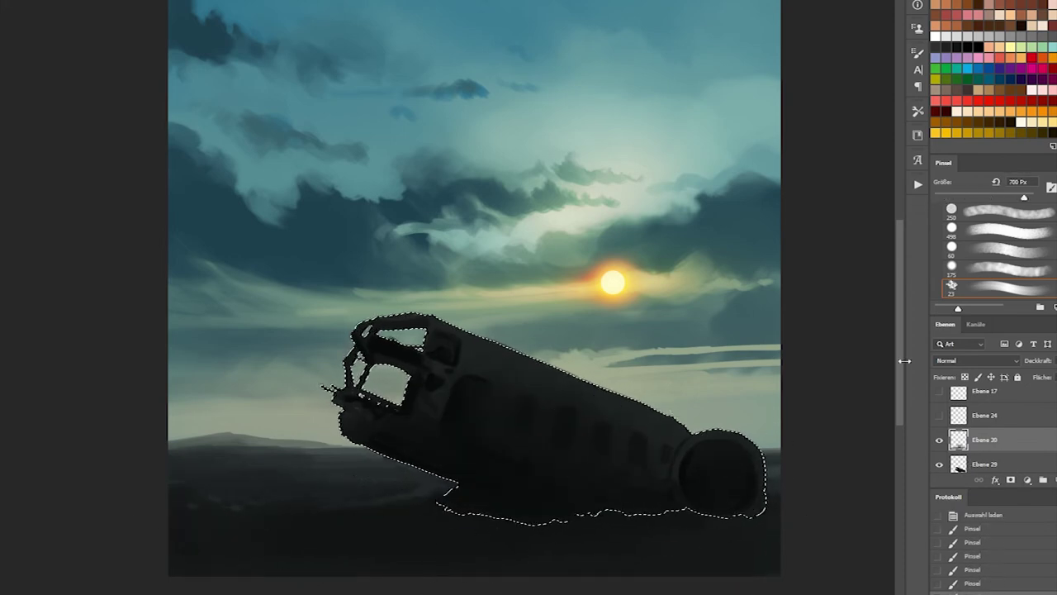
key("bracketleft")
key("bracketleft")
key("bracketleft")
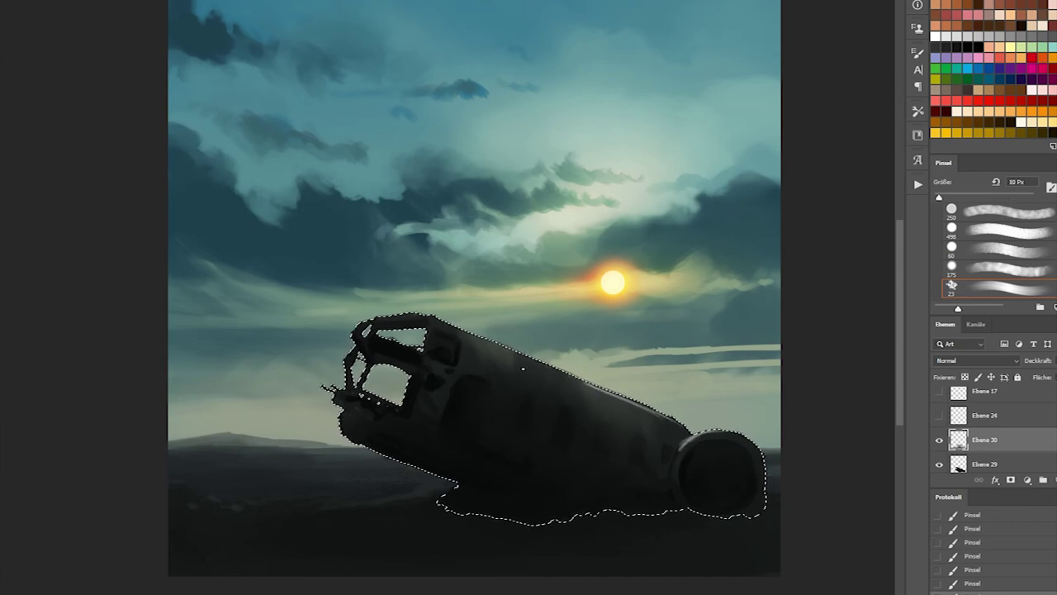
left_click_drag(361, 330, 431, 327)
left_click_drag(337, 387, 368, 403)
left_click_drag(436, 323, 463, 341)
key("ctrl+d")
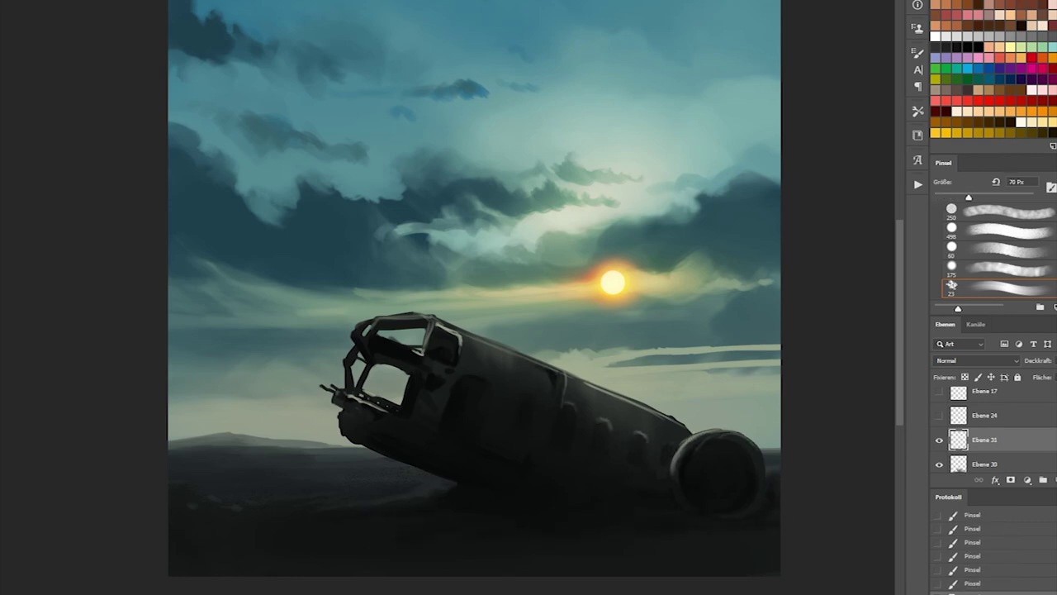
- Set the highlight layer to Overlay and darken the lower-left ground with a 700 px brush
key("ctrl+shift+d")
key("shift+alt+o")
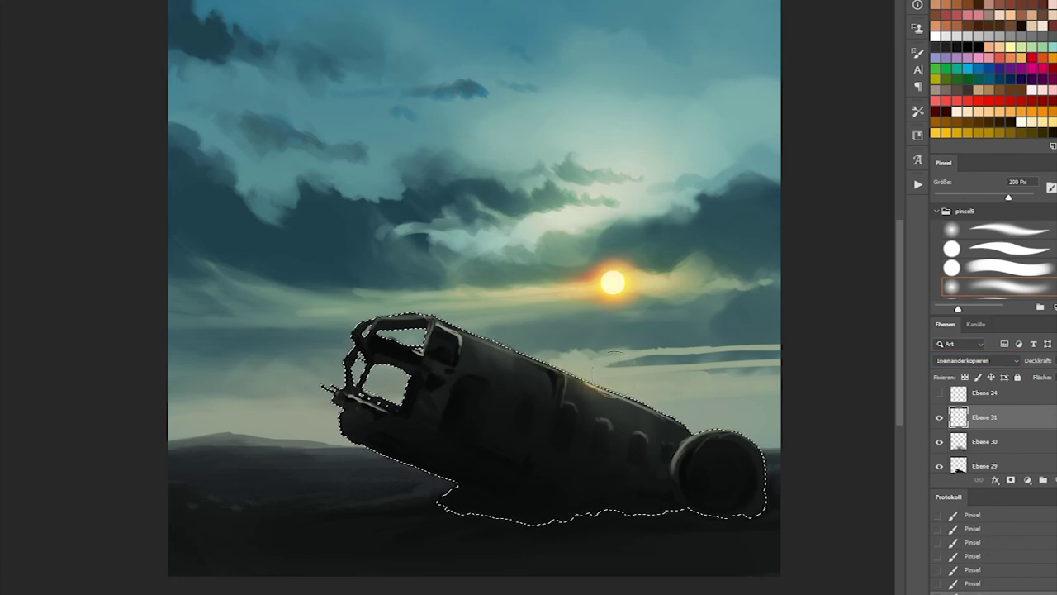
key("ctrl+d")
key("bracketright")
key("bracketright")
key("bracketright")
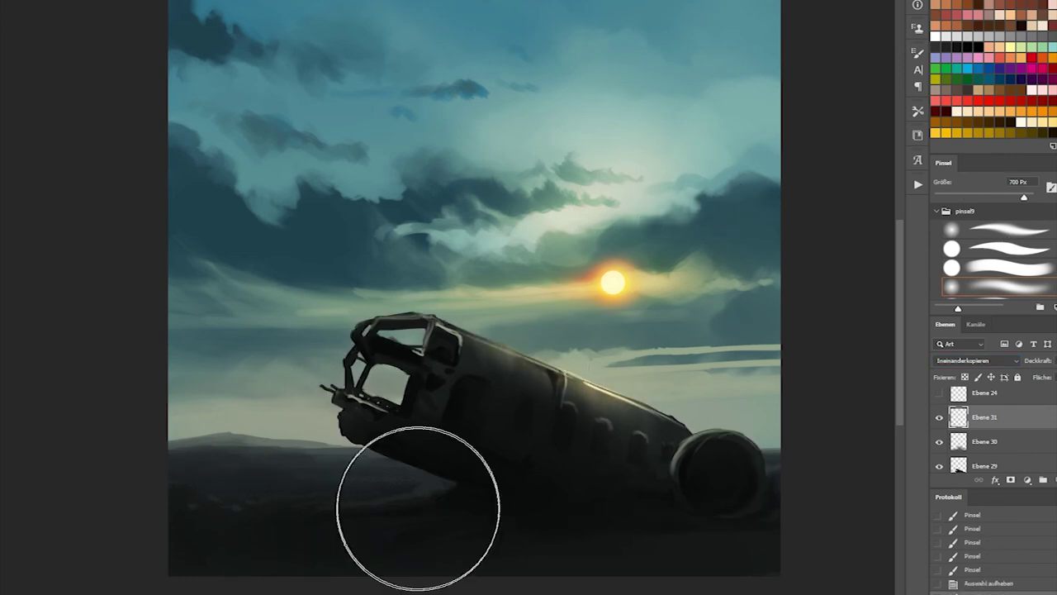
left_click_drag(418, 508, 135, 455)
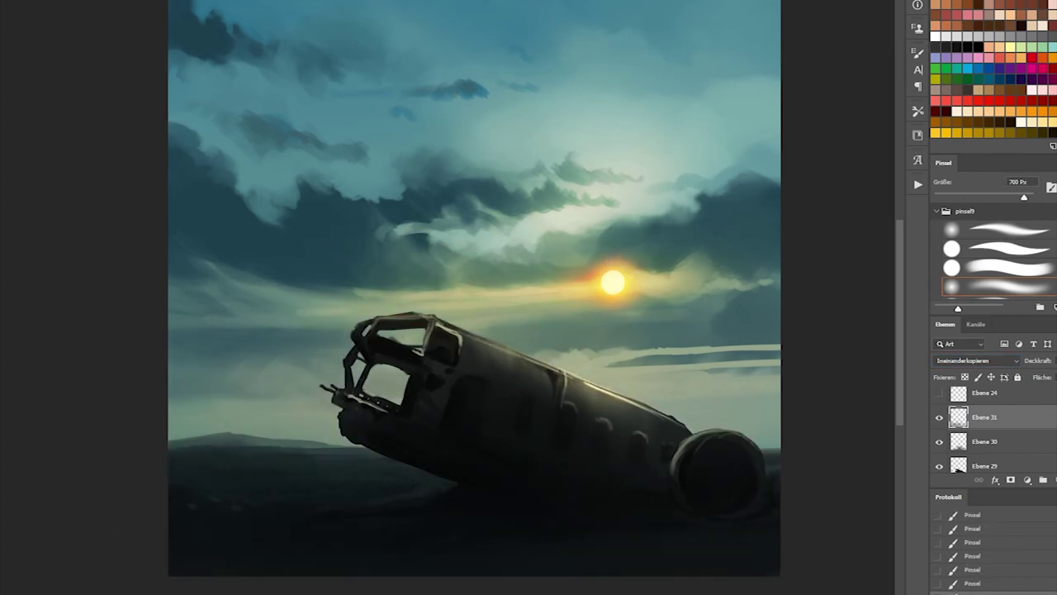
key("ctrl+j")
- Warm the merged copy with a 0, -1, -6 midtone colour balance, then bring up Curves
key("ctrl+b")
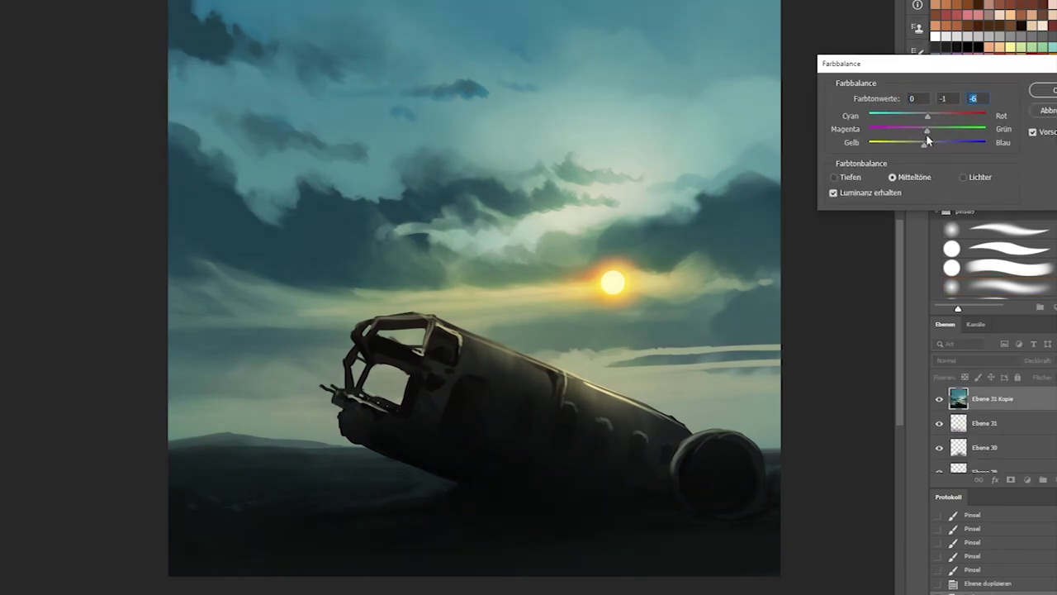
key("Return")
key("ctrl+m")
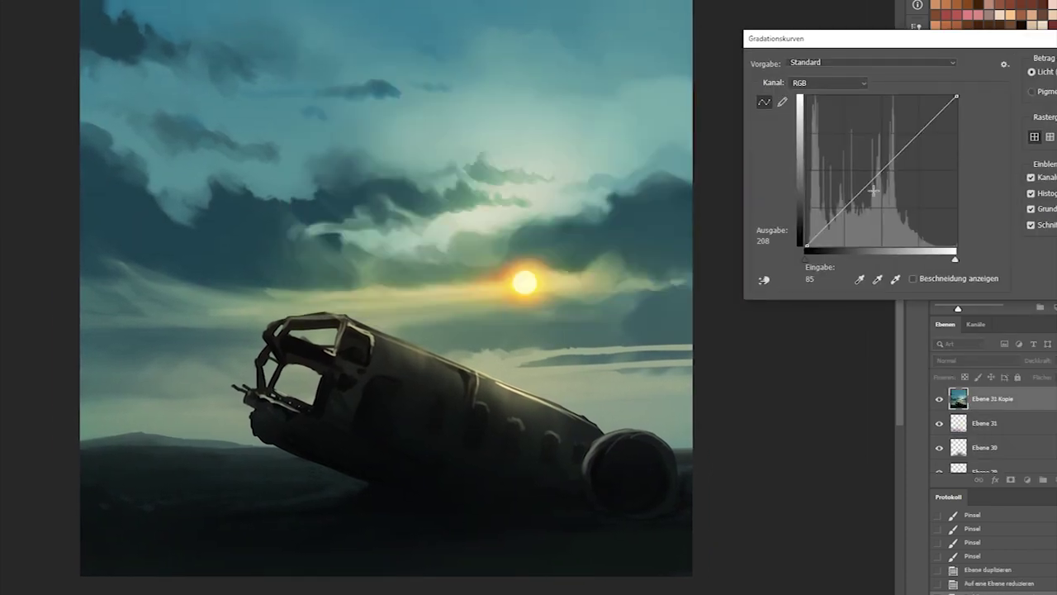